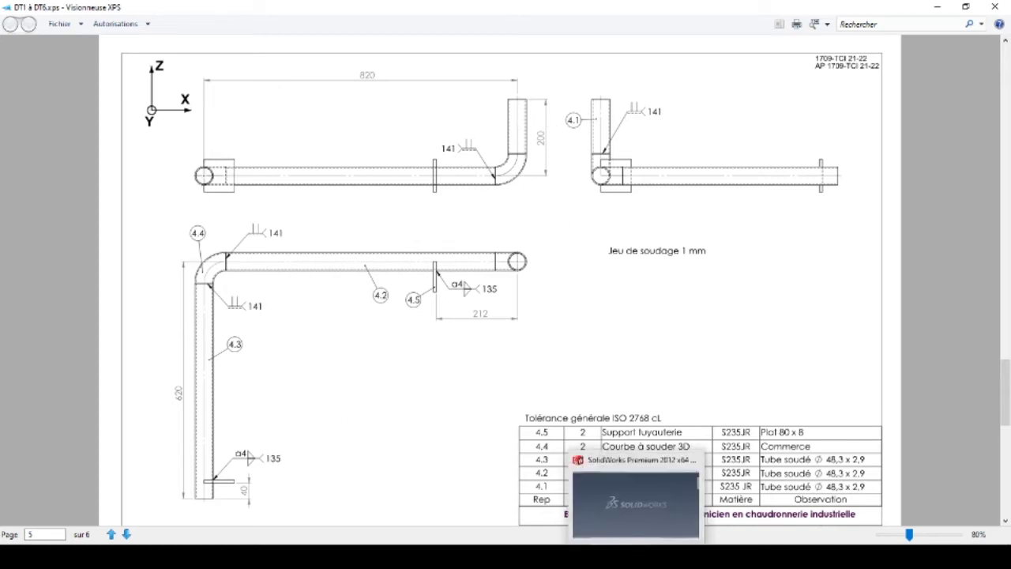
- Create a new part document, Pièce2, and start a 3D sketch, Esquisse3D1, in it
click(635, 503)
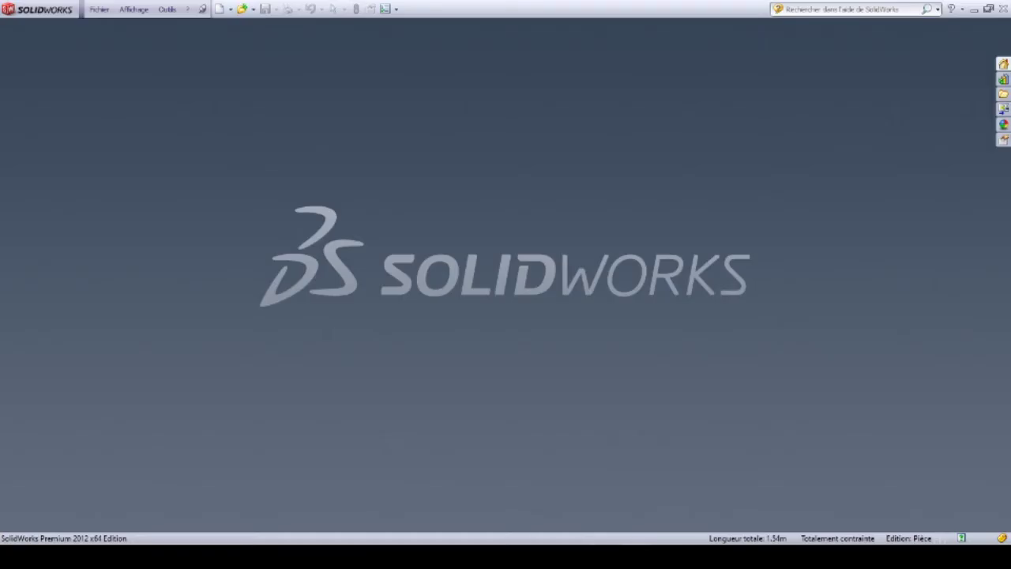
click(219, 10)
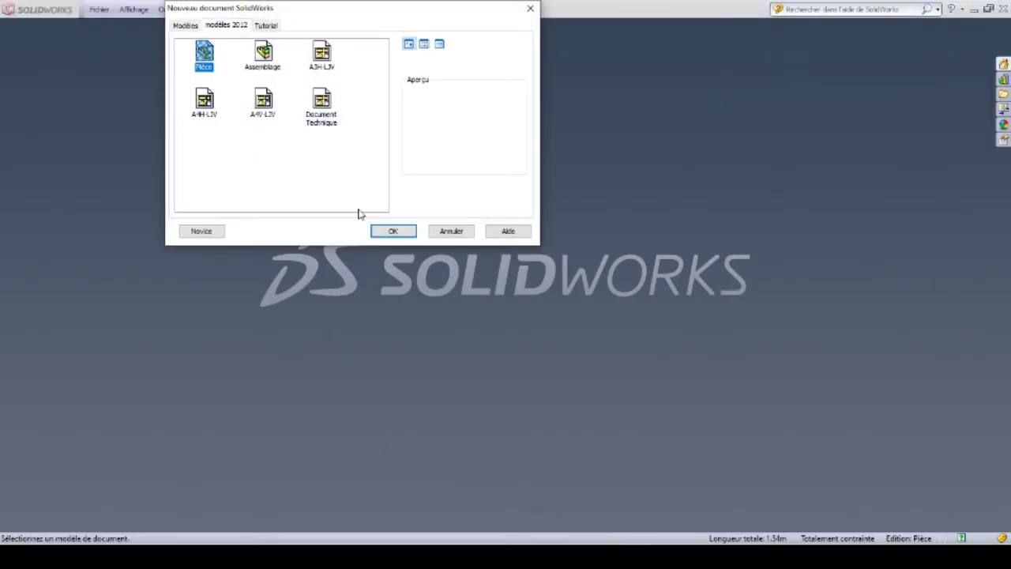
click(390, 230)
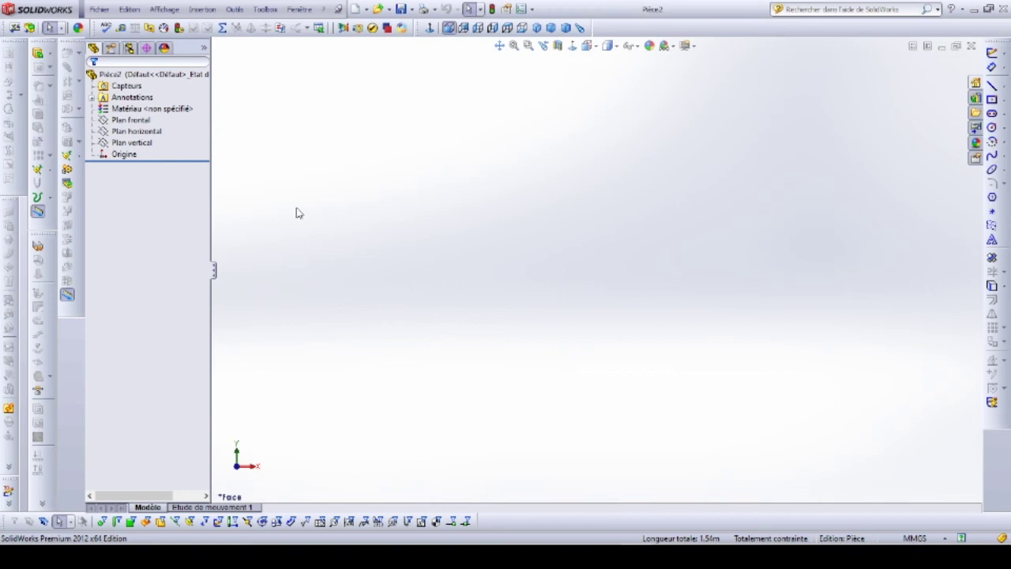
click(1006, 57)
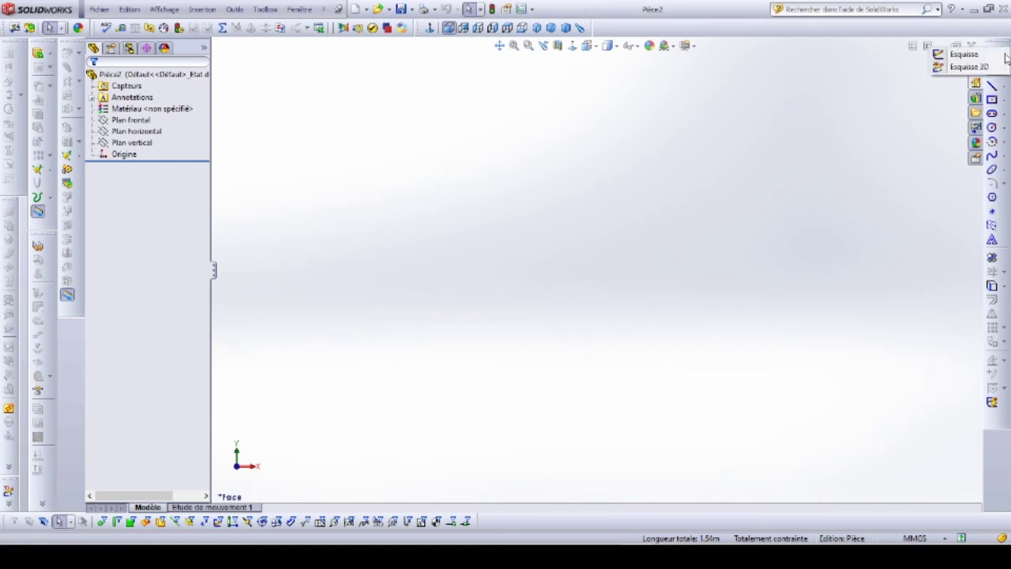
click(960, 68)
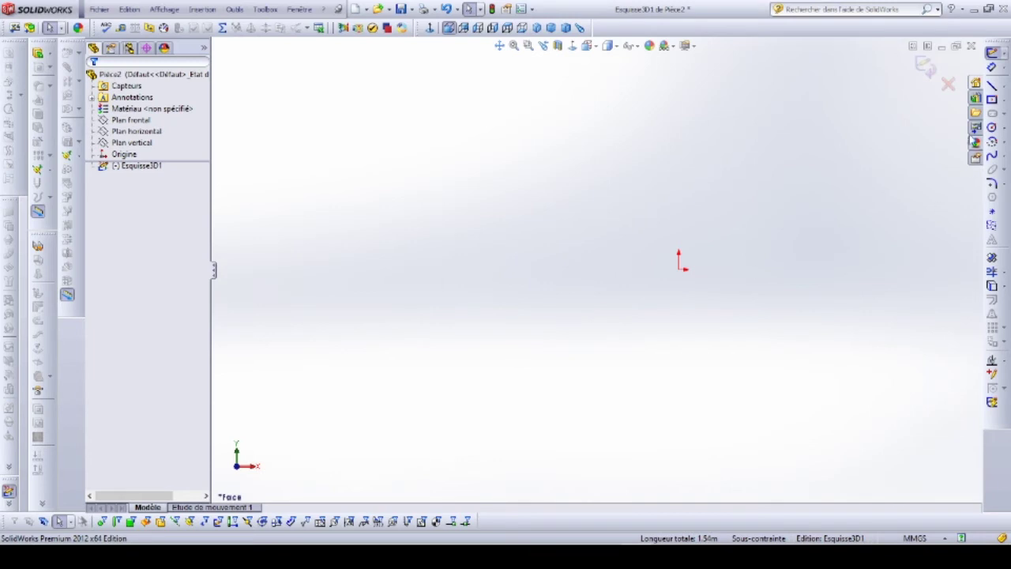
- Activate the Line tool and check the XPS drawing for reference before returning to SolidWorks
click(992, 85)
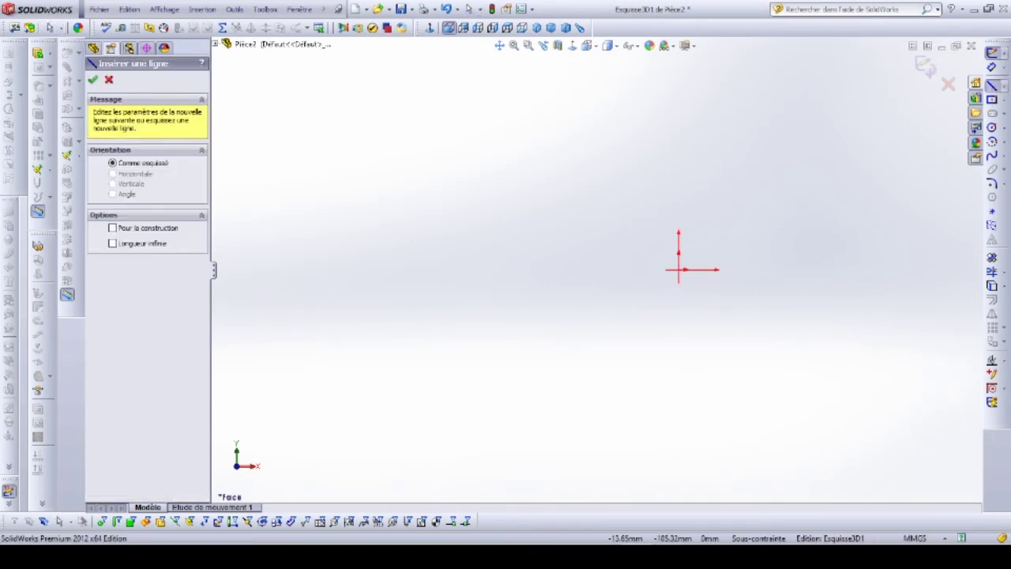
click(588, 486)
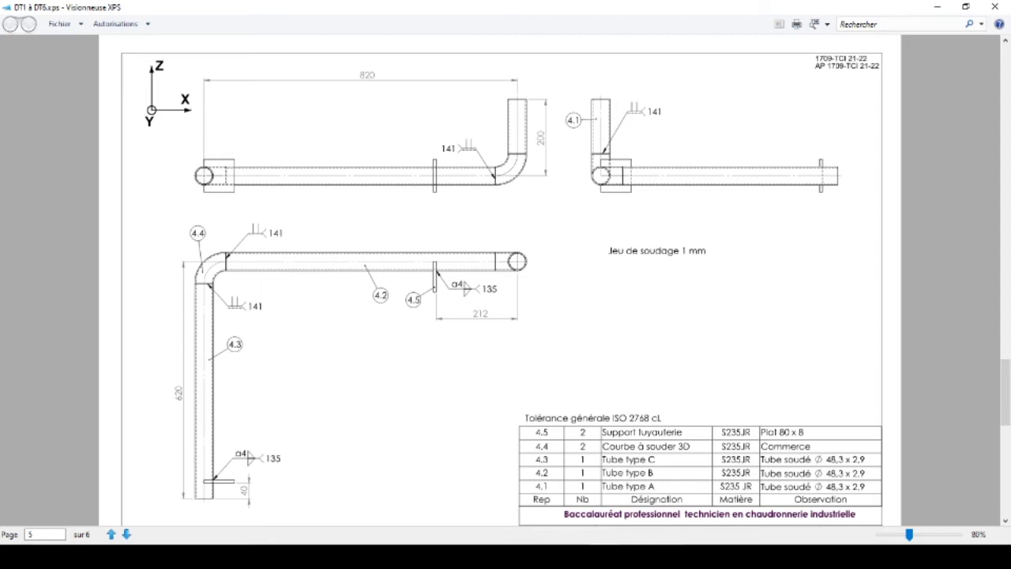
key(alt+Tab)
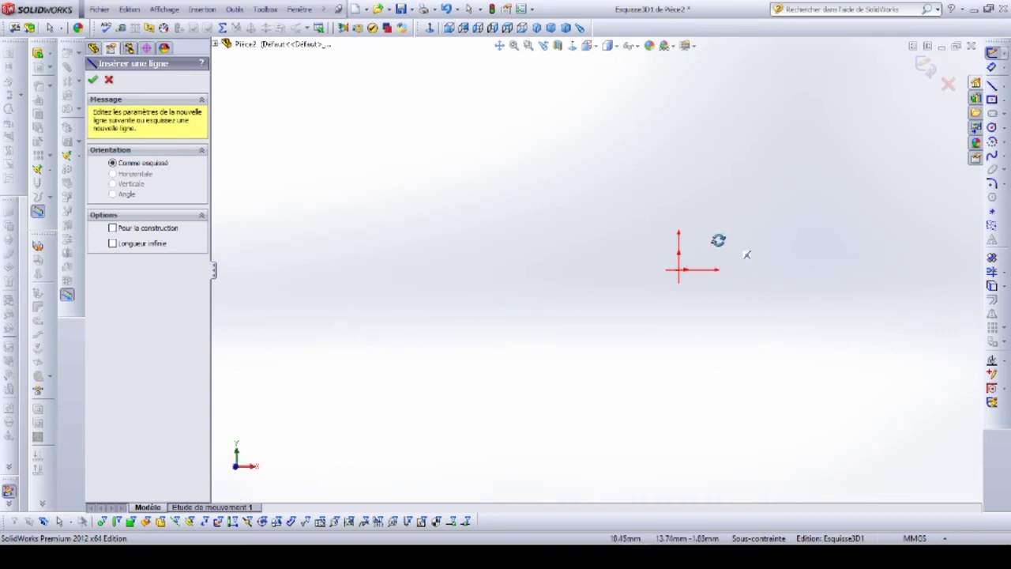
- On the ZX plane, draw a long line from the origin along Z plus a short upright line
mouse_move(717, 239)
middle_down()
mouse_move(659, 260)
mouse_move(661, 287)
middle_up()
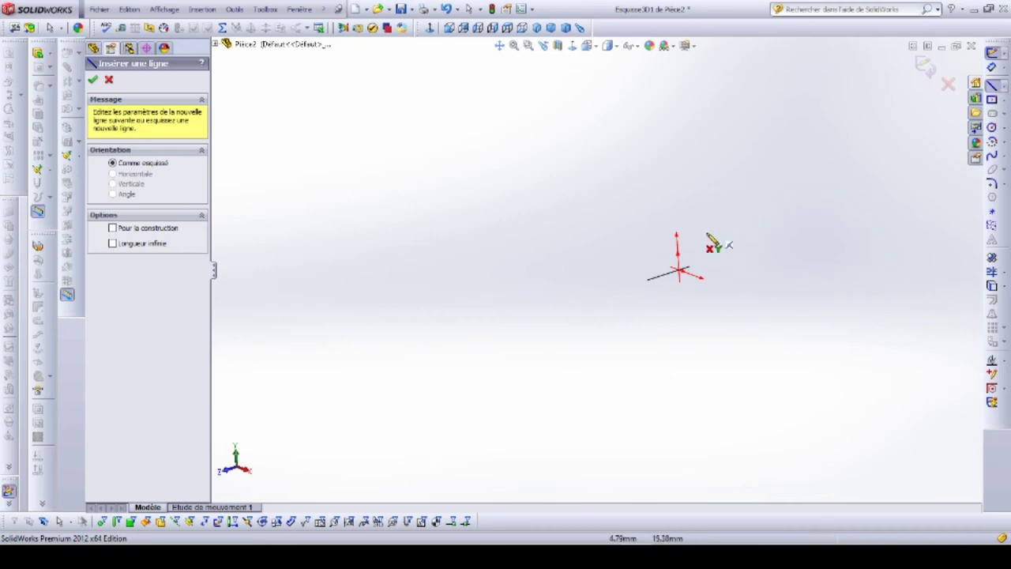
key(Tab)
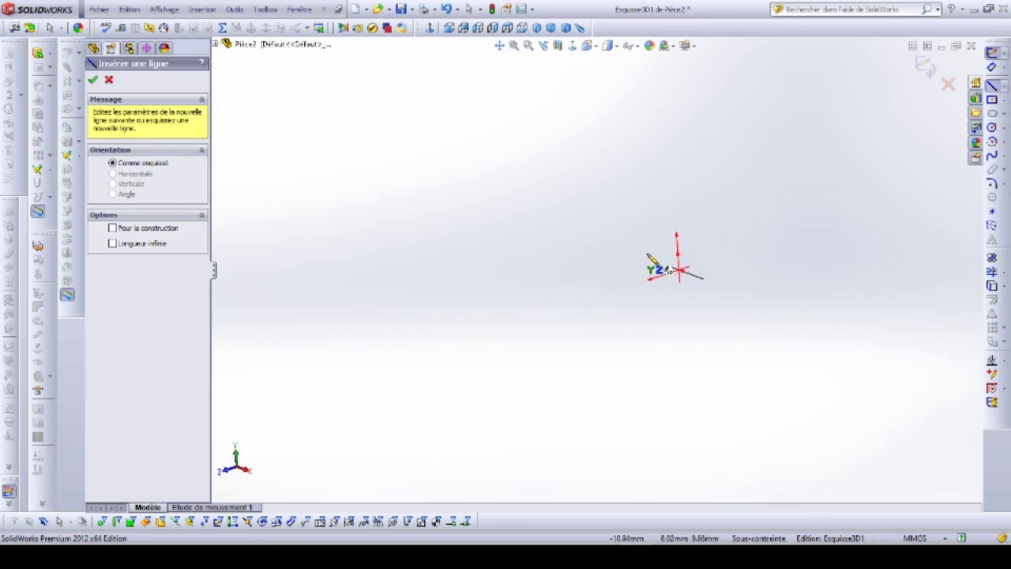
key(Tab)
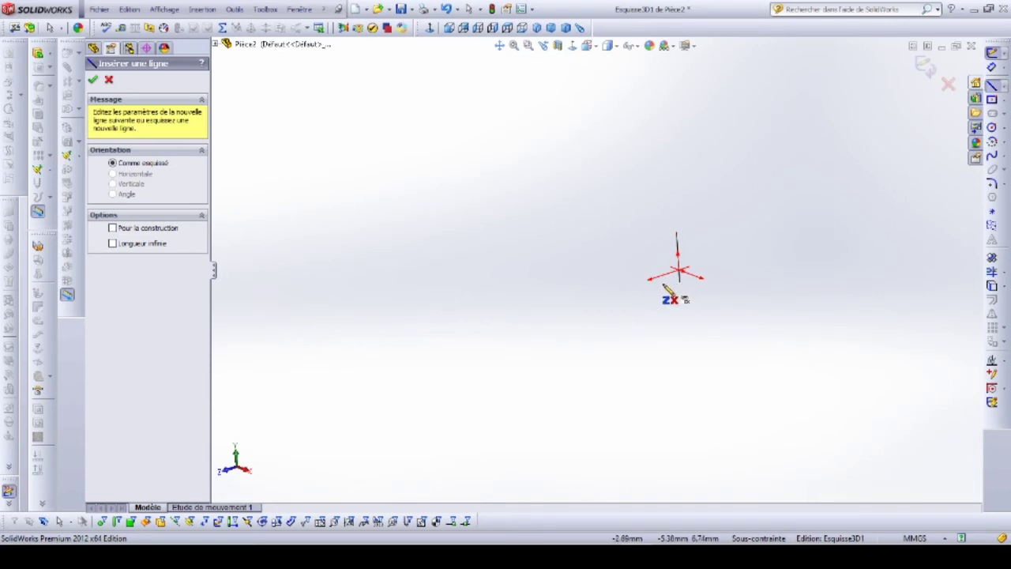
mouse_move(630, 298)
middle_down()
mouse_move(634, 279)
mouse_move(747, 307)
mouse_move(740, 418)
mouse_move(713, 264)
mouse_move(794, 372)
mouse_move(816, 305)
mouse_move(703, 356)
mouse_move(793, 341)
mouse_move(764, 415)
mouse_move(758, 349)
mouse_move(783, 399)
mouse_move(748, 328)
middle_up()
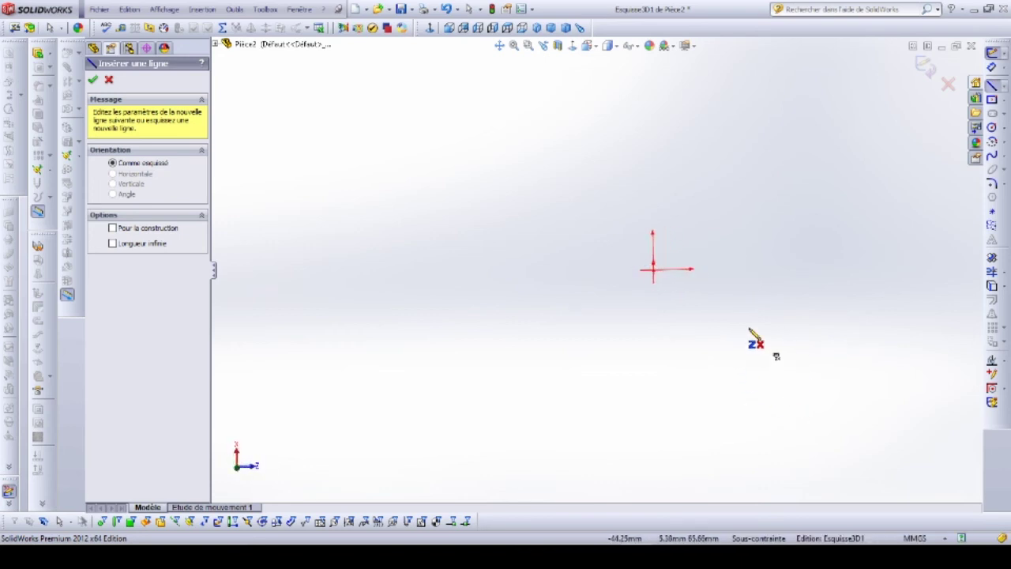
click(654, 270)
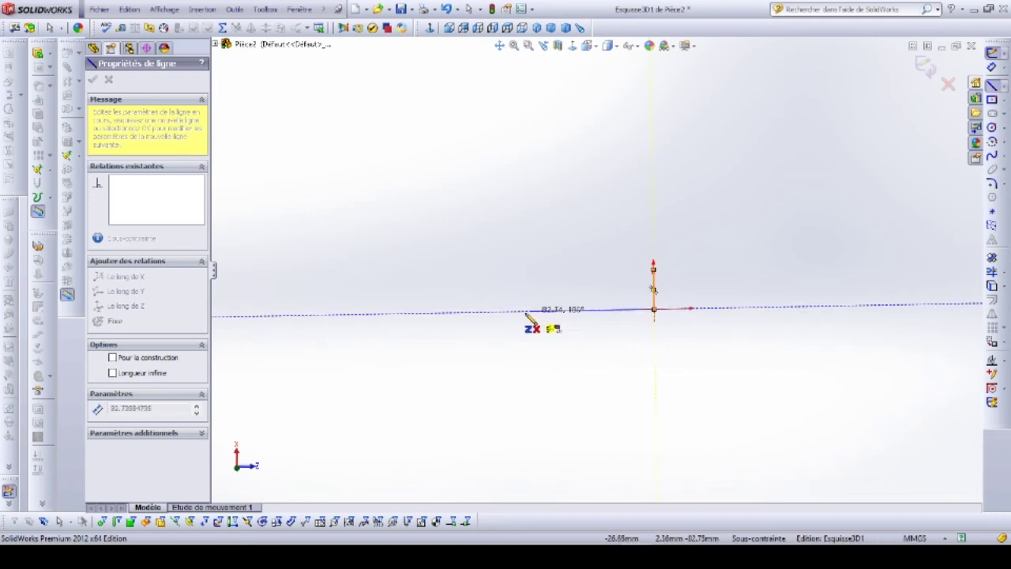
click(486, 312)
mouse_move(559, 235)
middle_down()
mouse_move(517, 316)
mouse_move(532, 318)
middle_up()
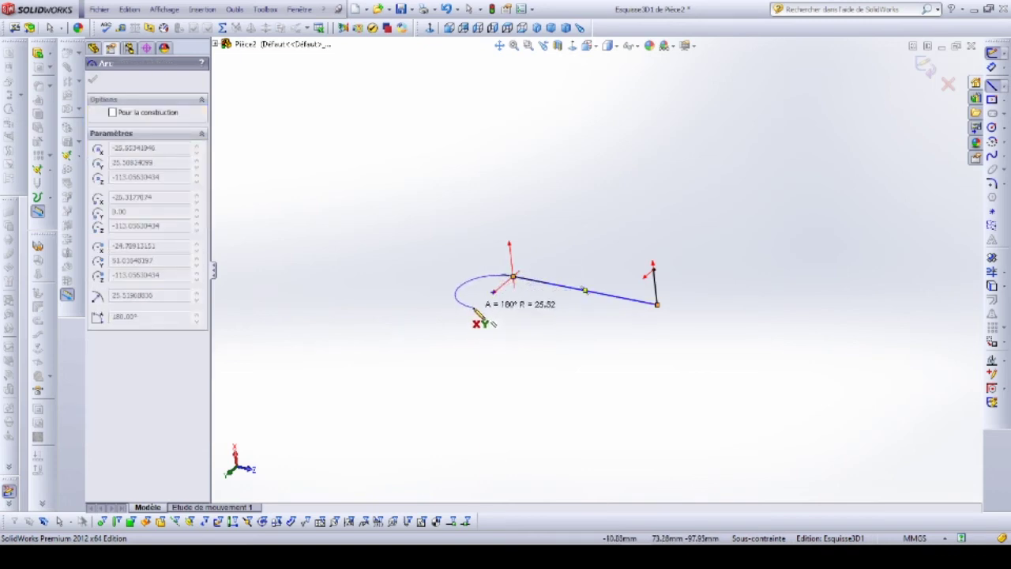
key(Escape)
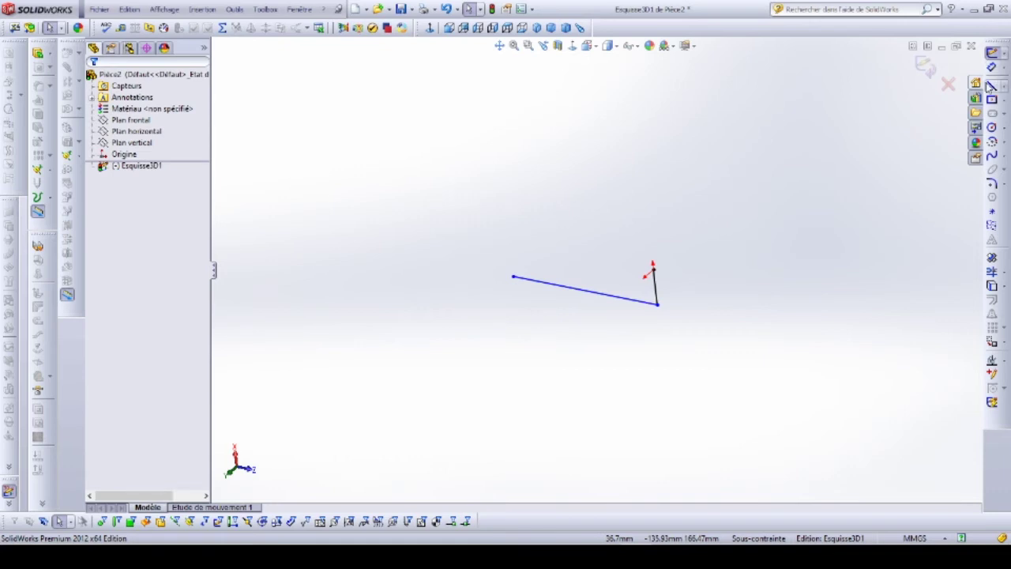
- Draw an angled third line from the long line's free end, then compare with the XPS drawing
click(991, 84)
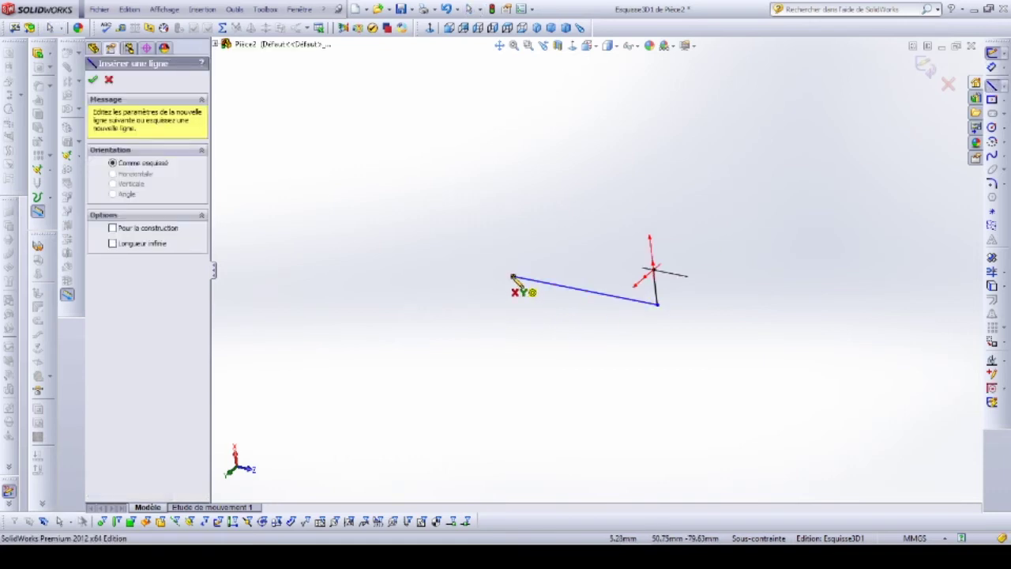
click(513, 278)
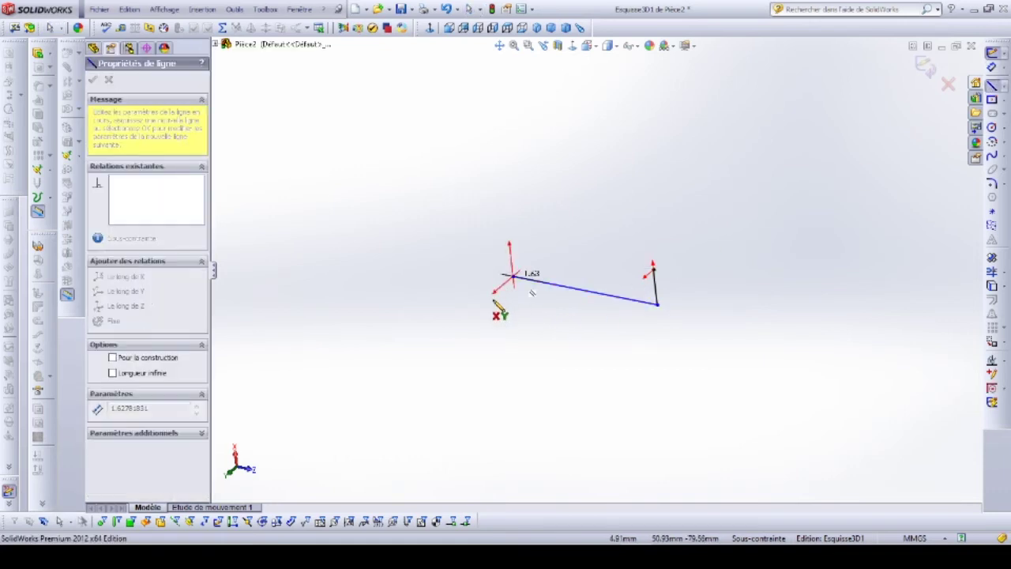
click(446, 336)
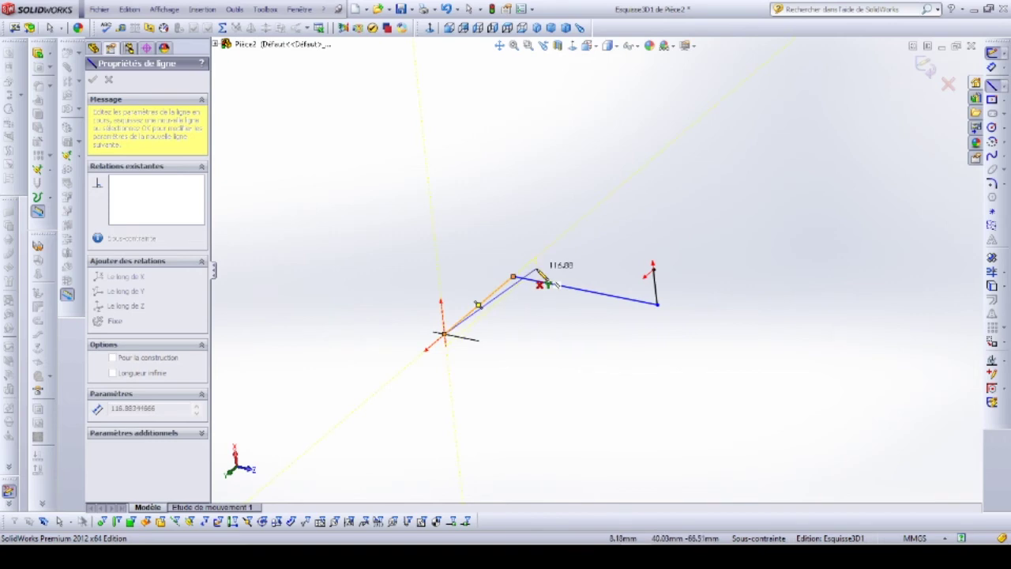
key(Escape)
mouse_move(611, 350)
middle_down()
mouse_move(627, 280)
mouse_move(641, 344)
mouse_move(568, 296)
mouse_move(587, 382)
mouse_move(668, 334)
mouse_move(603, 370)
mouse_move(608, 393)
middle_up()
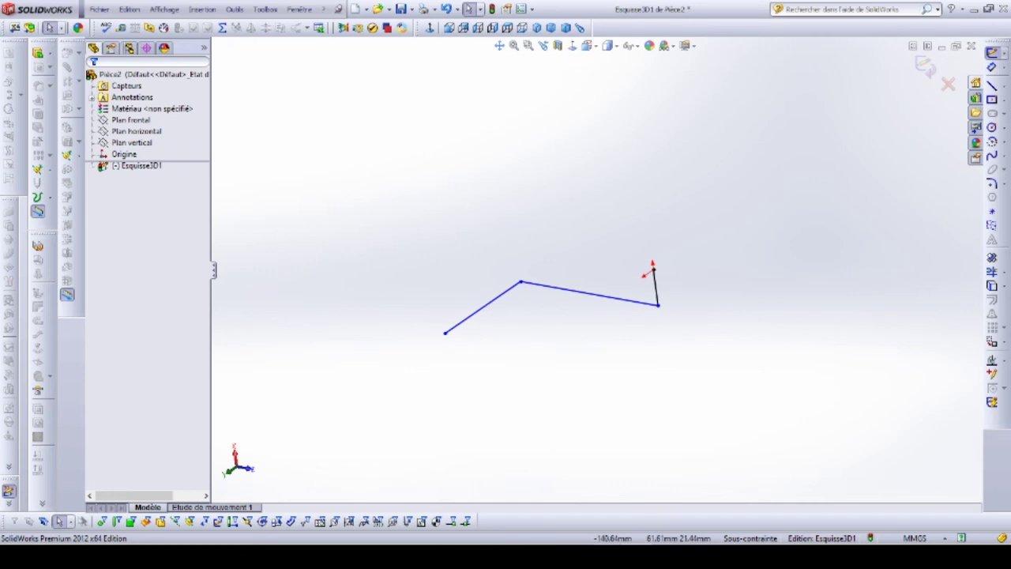
key(alt+Tab)
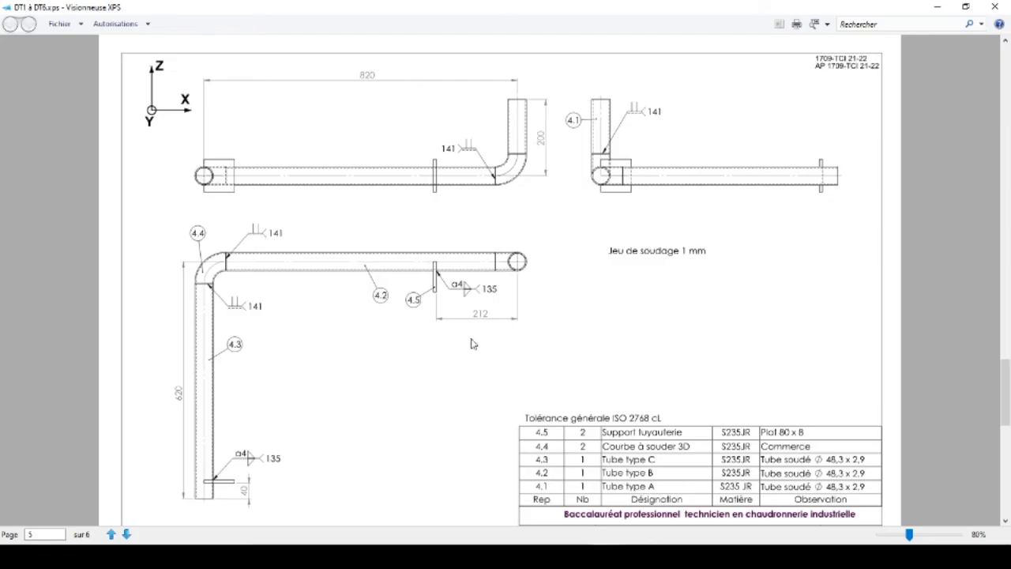
key(alt+Tab)
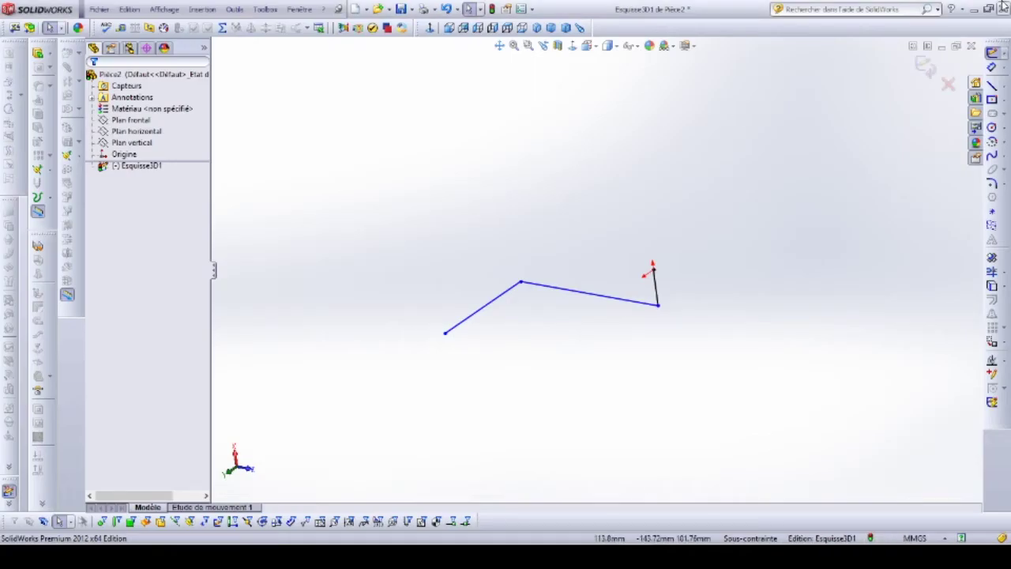
- Dimension the upright line at 200 mm and the long line at 820 mm
click(992, 68)
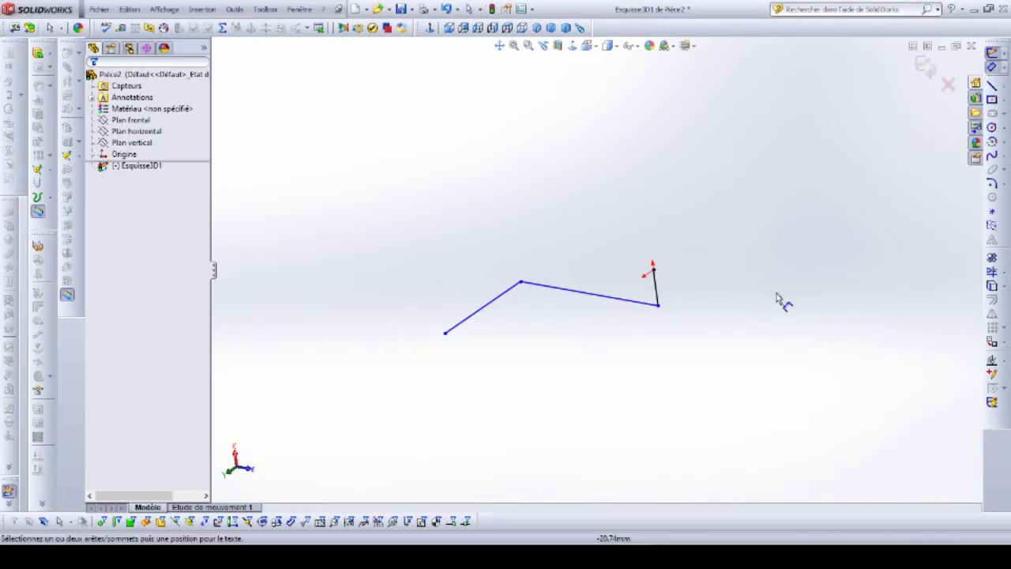
click(664, 293)
click(709, 291)
text(200)
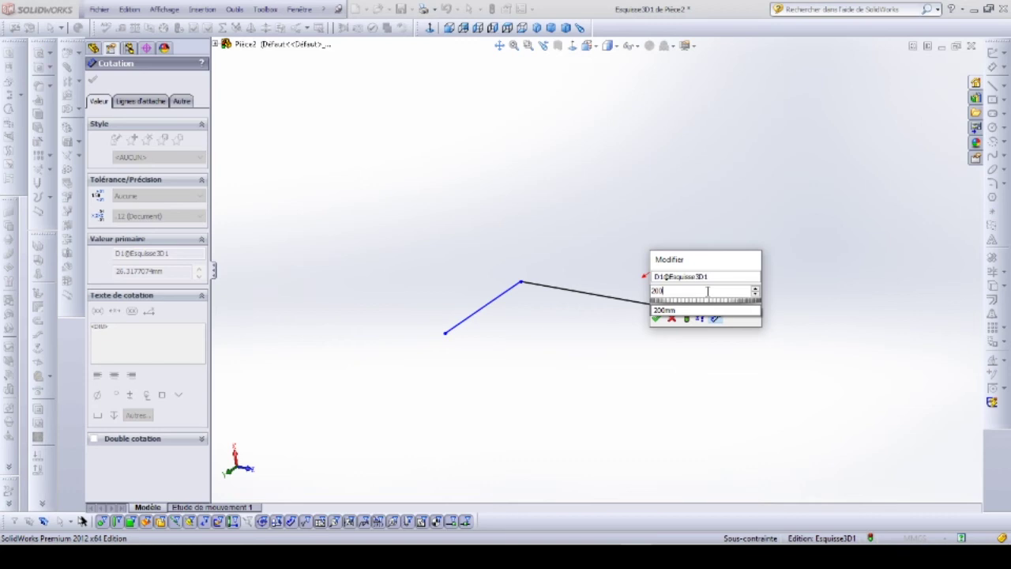
key(Return)
scroll(668, 363, up, 3)
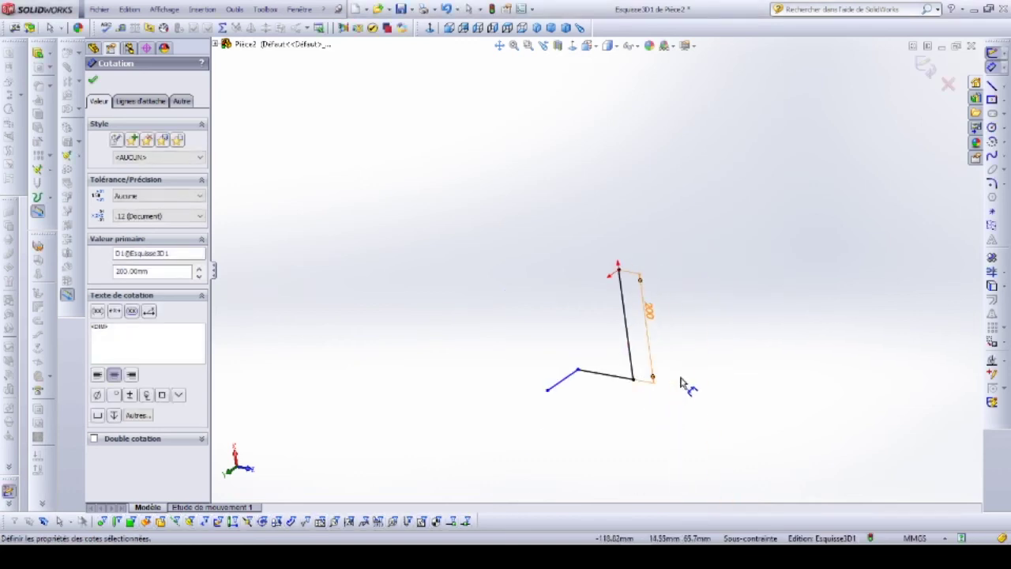
click(605, 363)
click(605, 405)
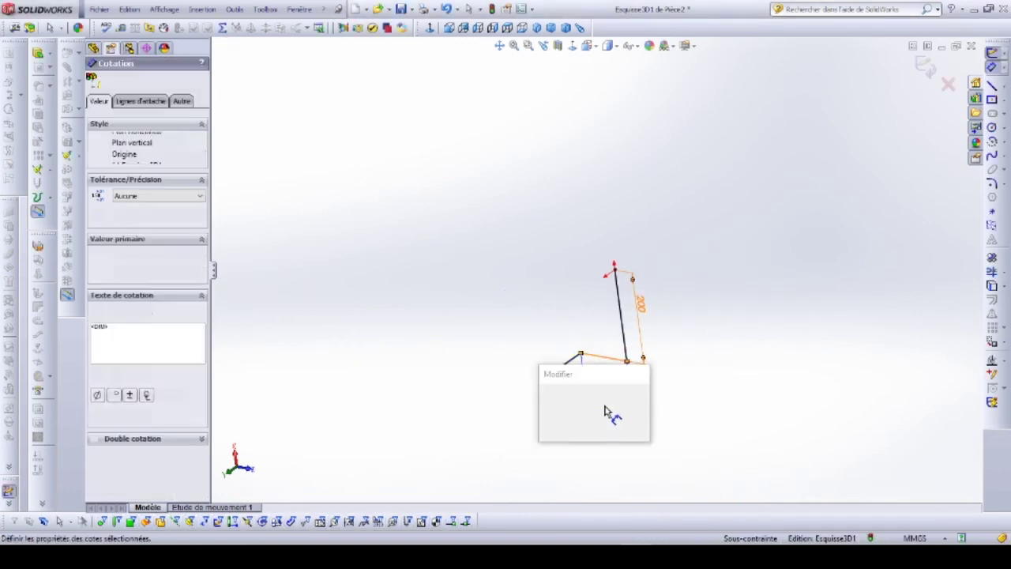
text(820)
key(Return)
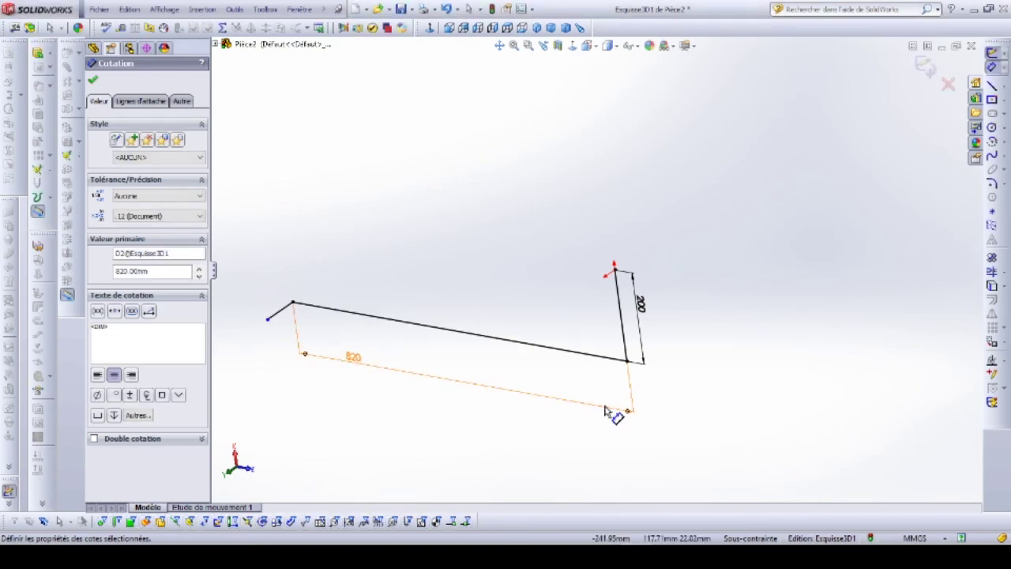
- After checking the XPS drawing, dimension the left line 620 mm and show the drawing again
click(600, 540)
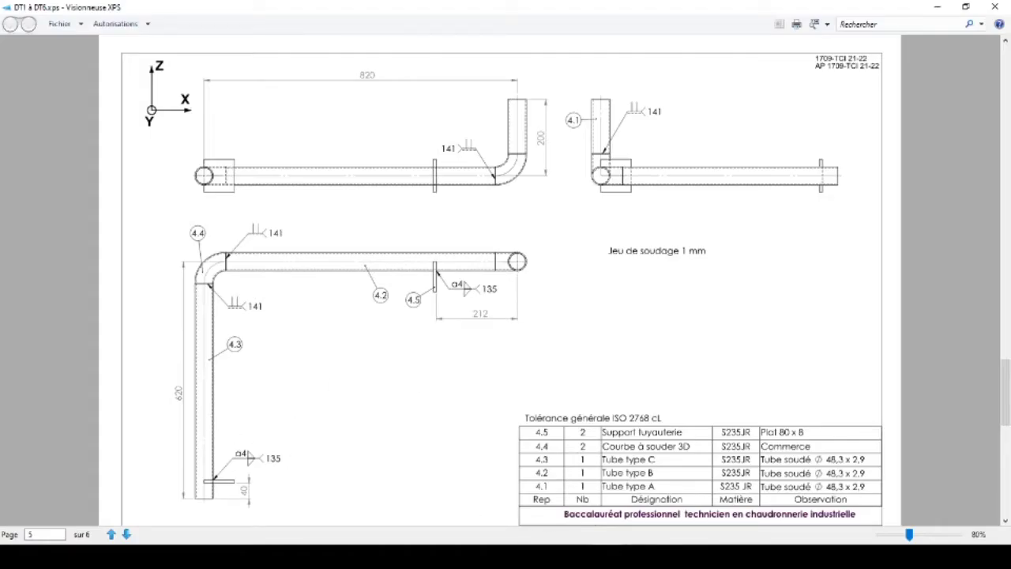
key(alt+Tab)
click(276, 309)
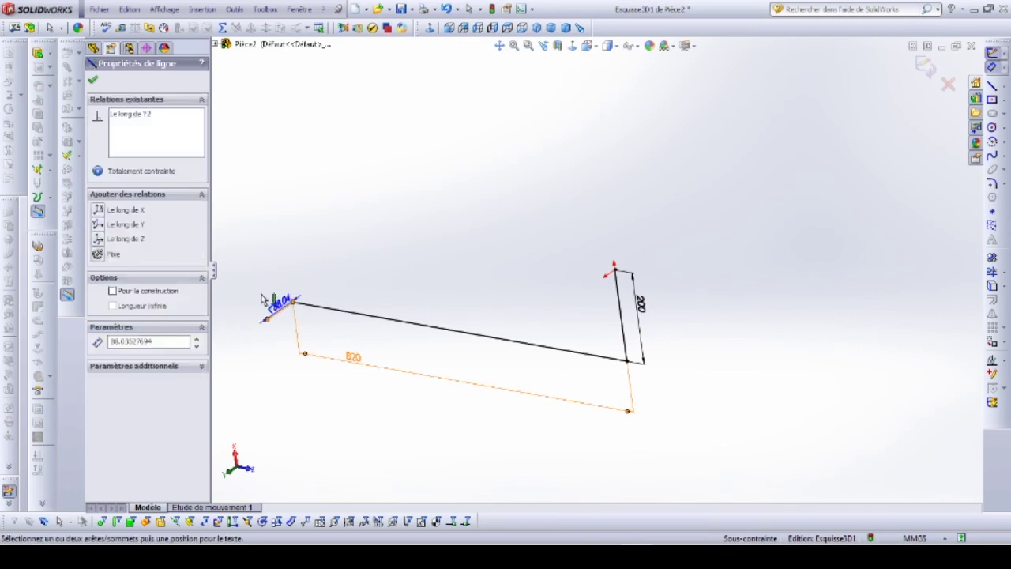
click(263, 298)
text(620)
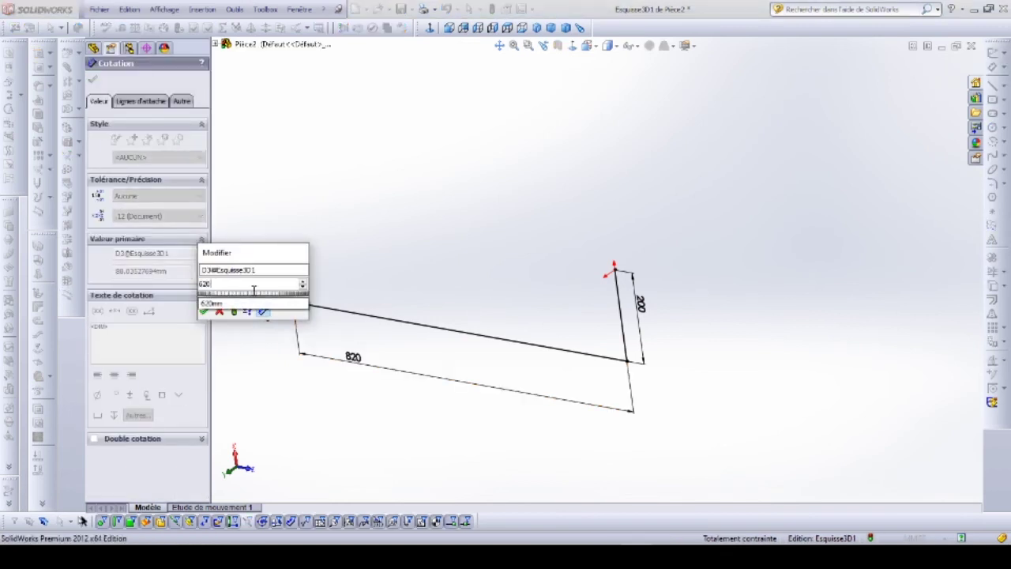
key(Return)
middle_drag(473, 237, 553, 364)
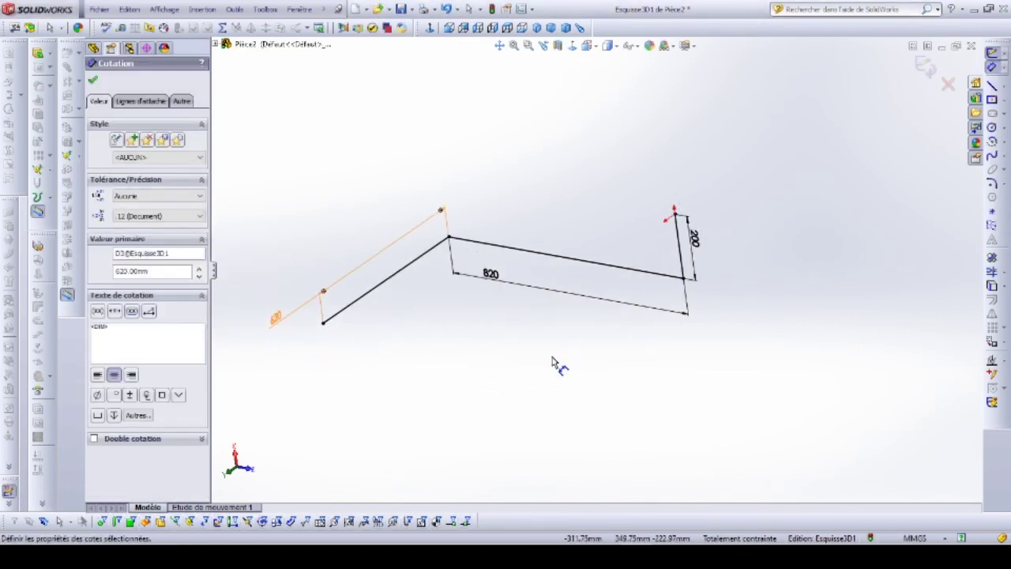
key(Escape)
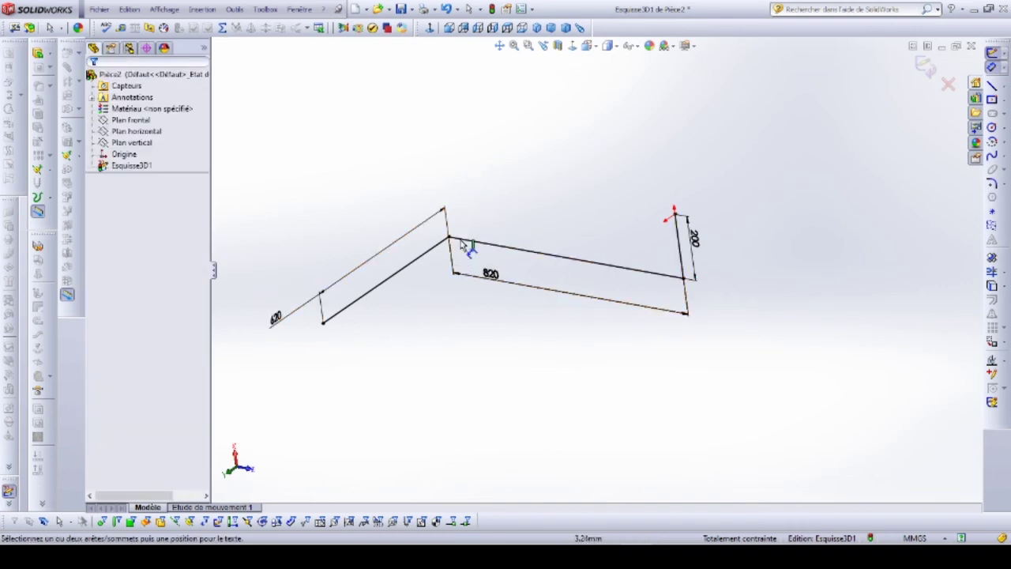
click(608, 542)
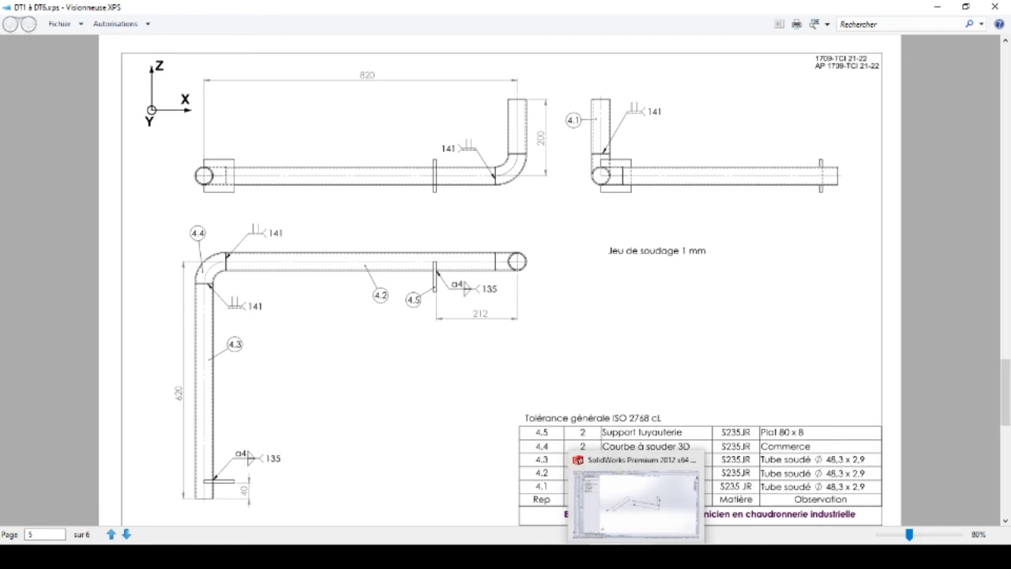
- Apply 120 mm sketch fillets to the corner at the 200 mm upright and at the 820 line's left end
click(568, 434)
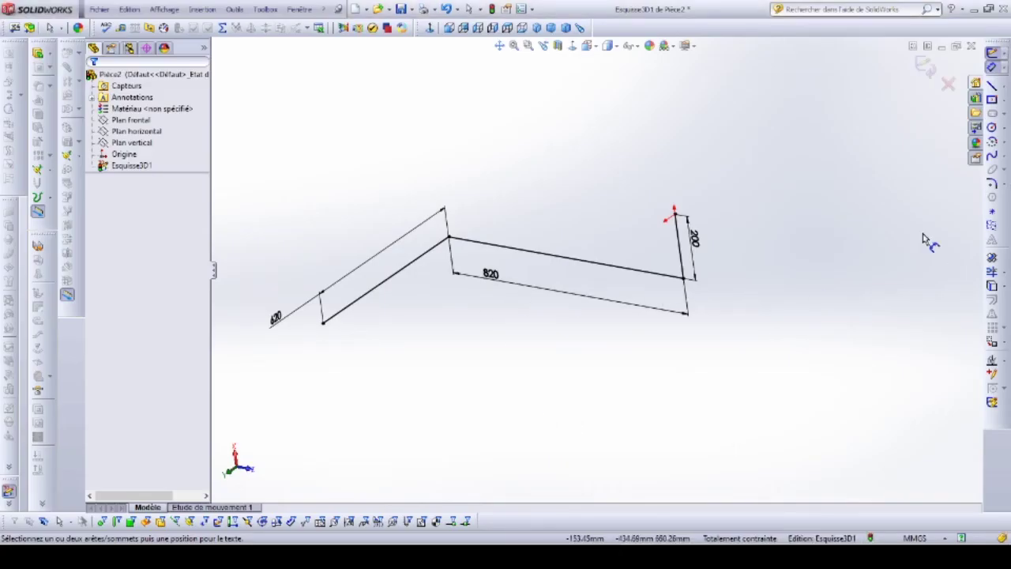
click(992, 184)
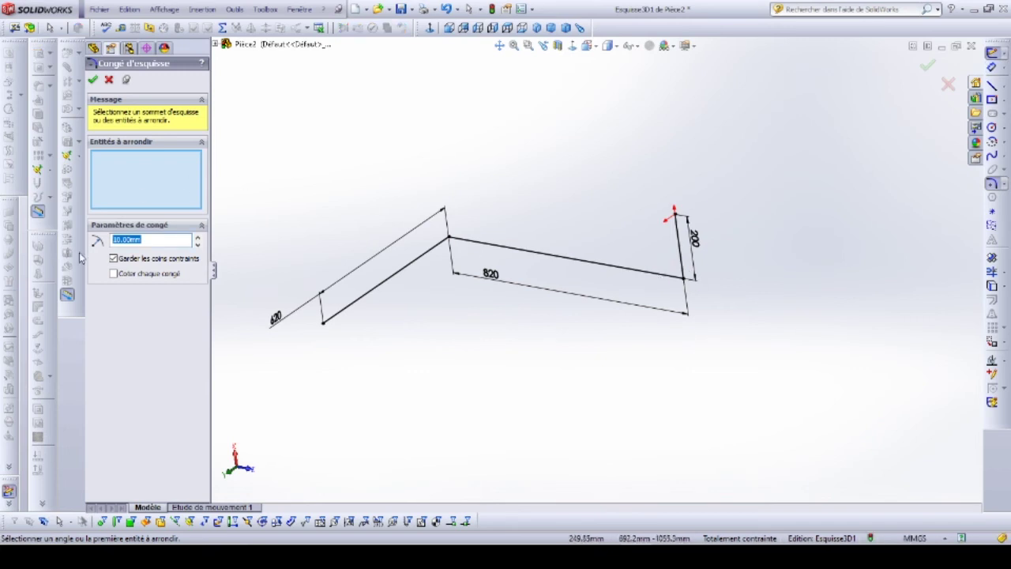
text(1)
text(20)
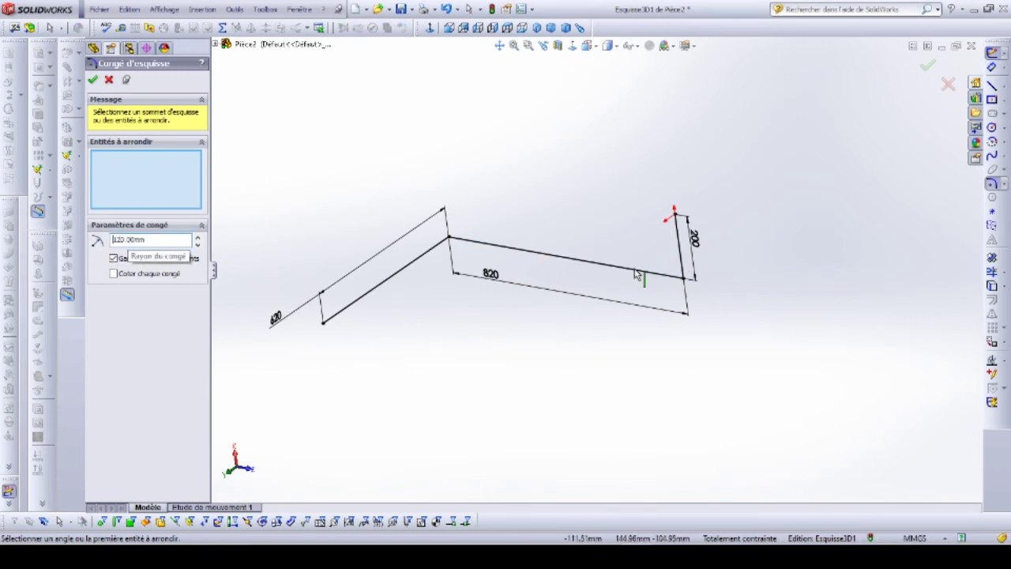
click(675, 280)
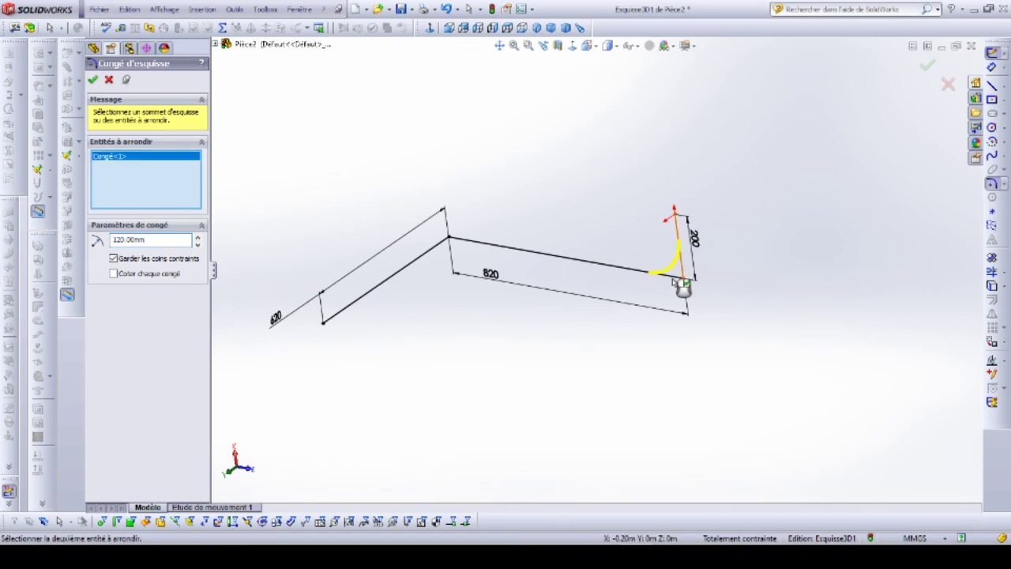
click(450, 238)
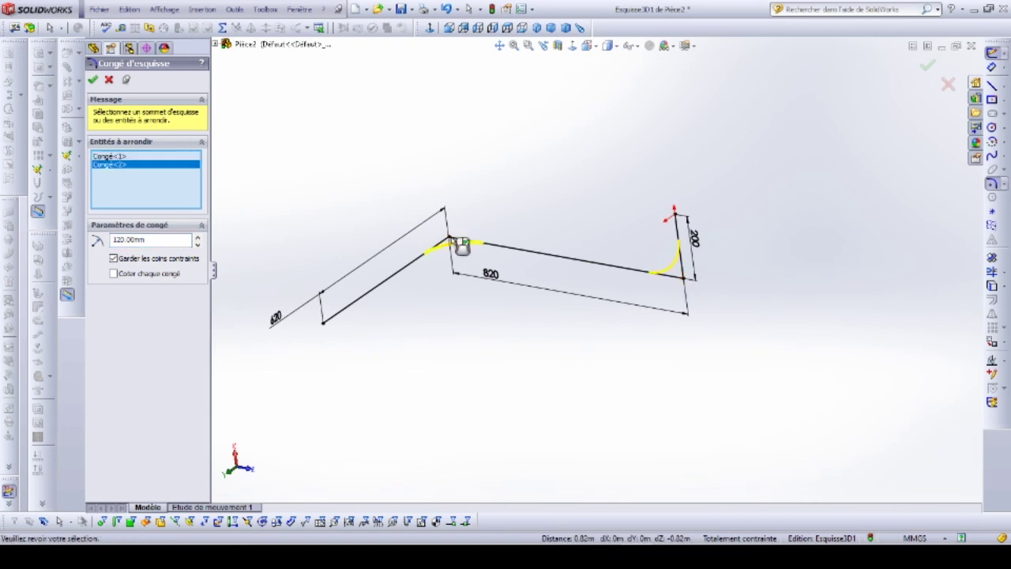
click(93, 80)
mouse_move(553, 379)
middle_down()
mouse_move(564, 355)
mouse_move(552, 368)
middle_up()
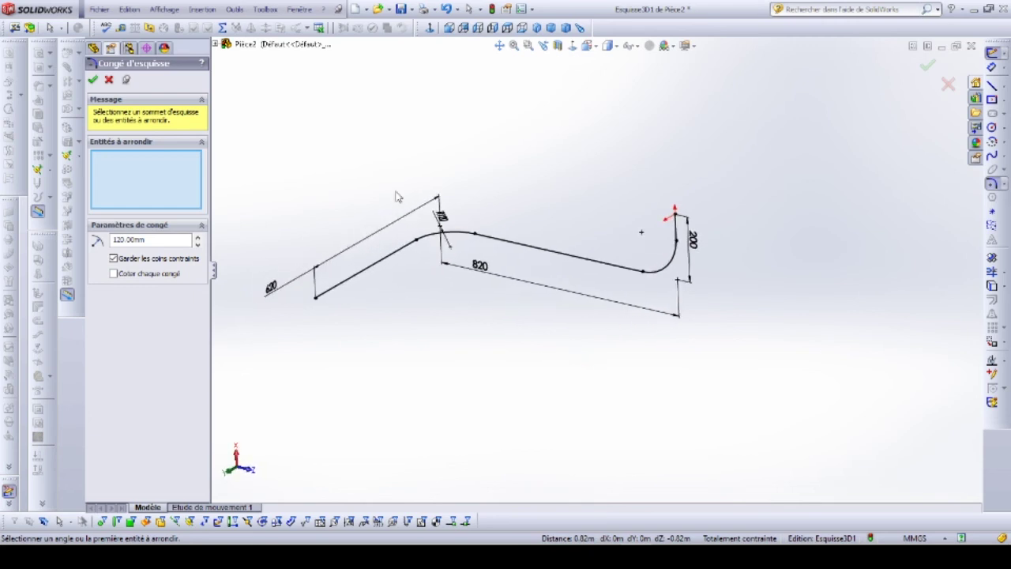
- Exit the 3D sketch and start a weldment structural member using the AlliTech Tube rond profile
click(93, 80)
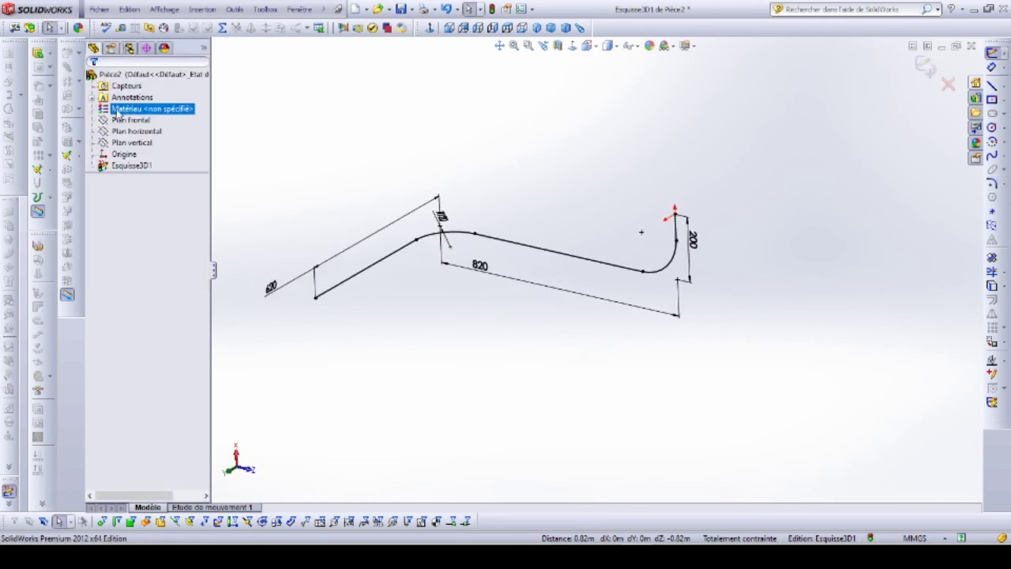
click(202, 9)
mouse_move(244, 165)
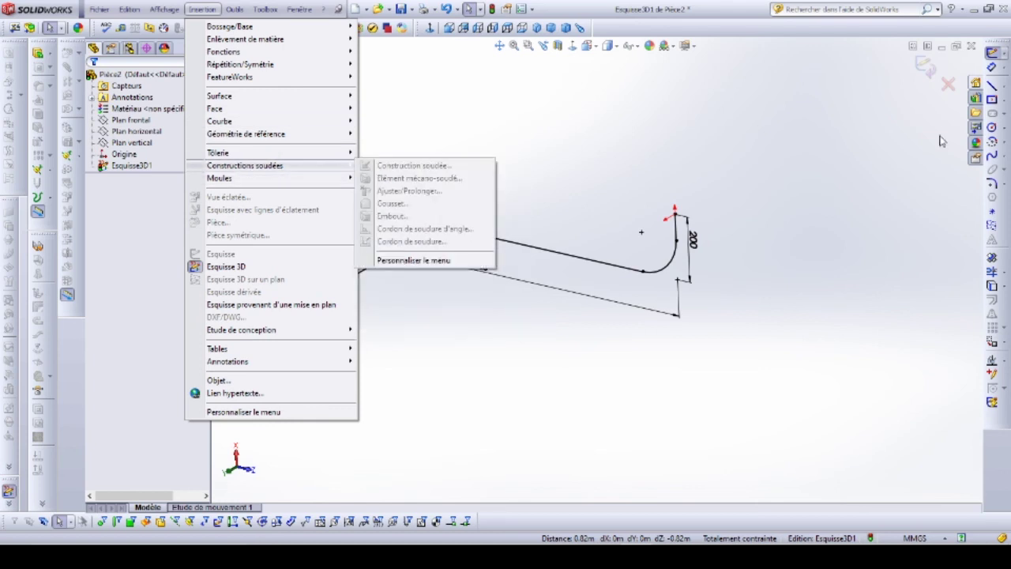
click(875, 118)
click(924, 68)
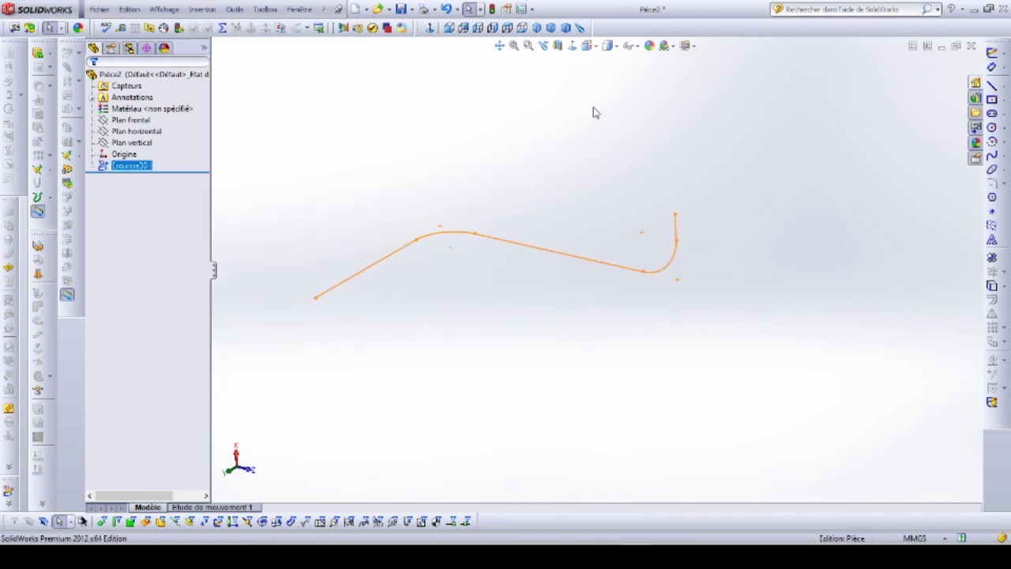
click(203, 9)
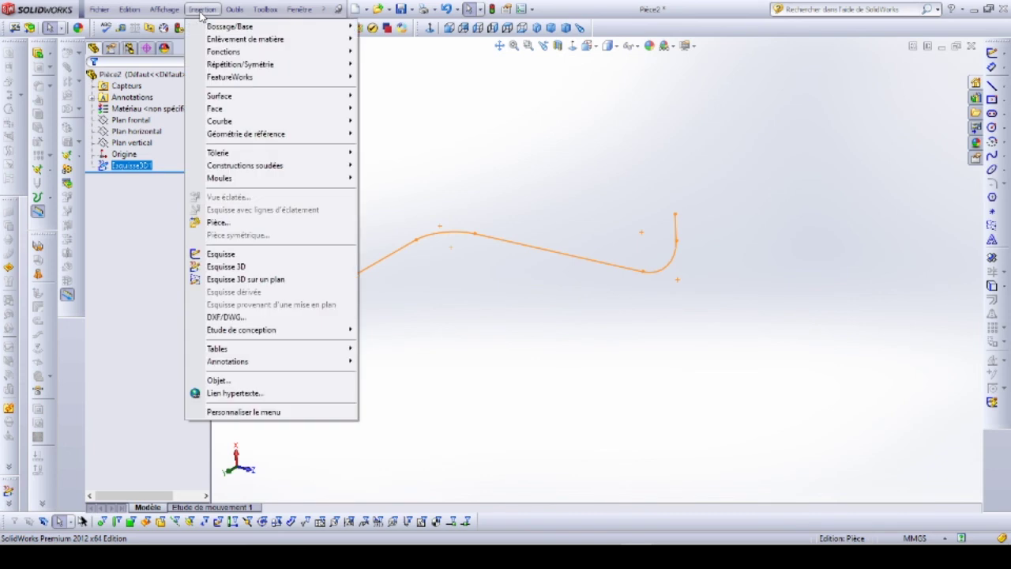
mouse_move(245, 165)
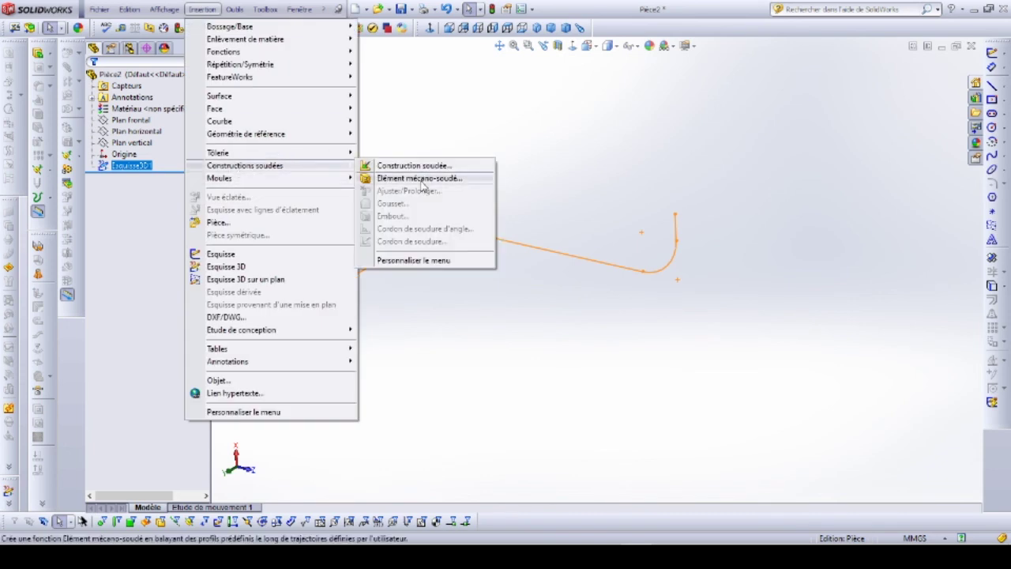
click(420, 182)
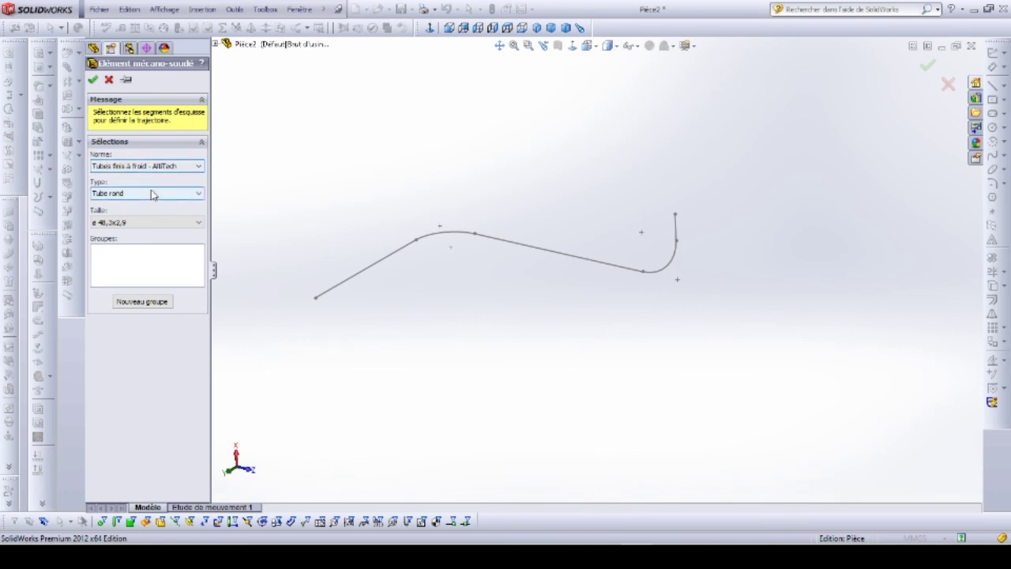
- Set tube size ø48,3x2,9 and pick all three lines and both arcs as the member path
click(118, 224)
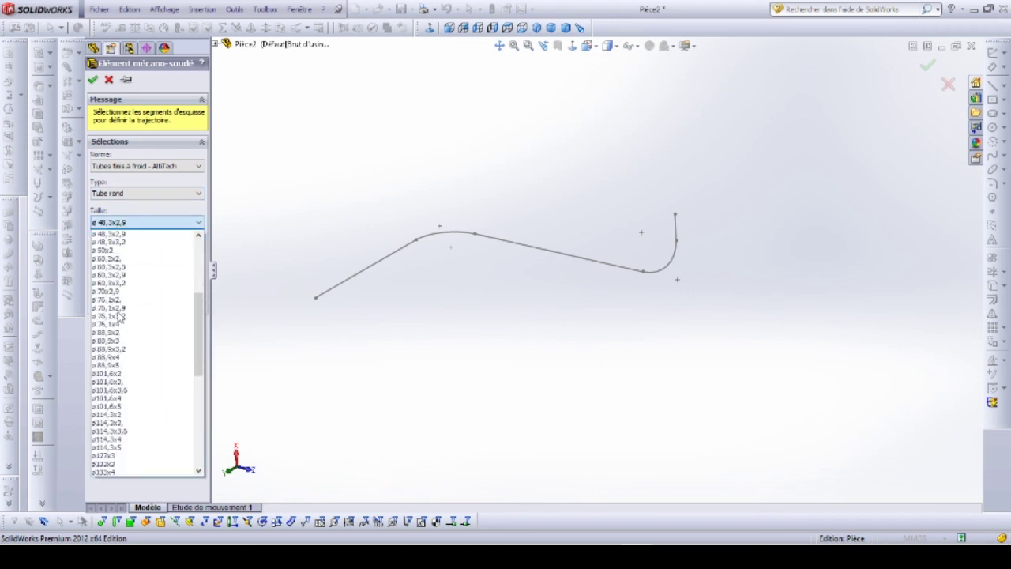
click(119, 223)
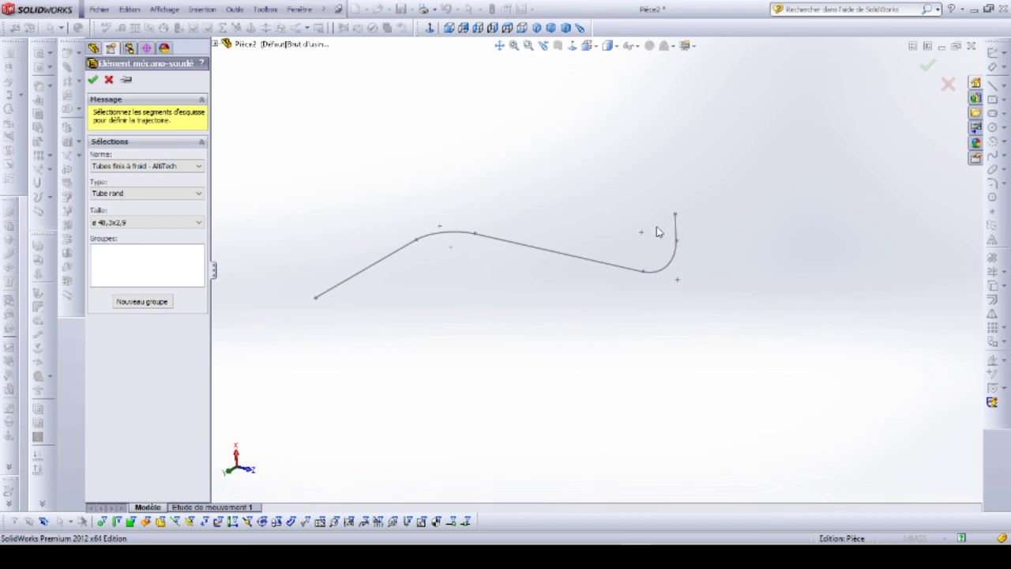
click(672, 263)
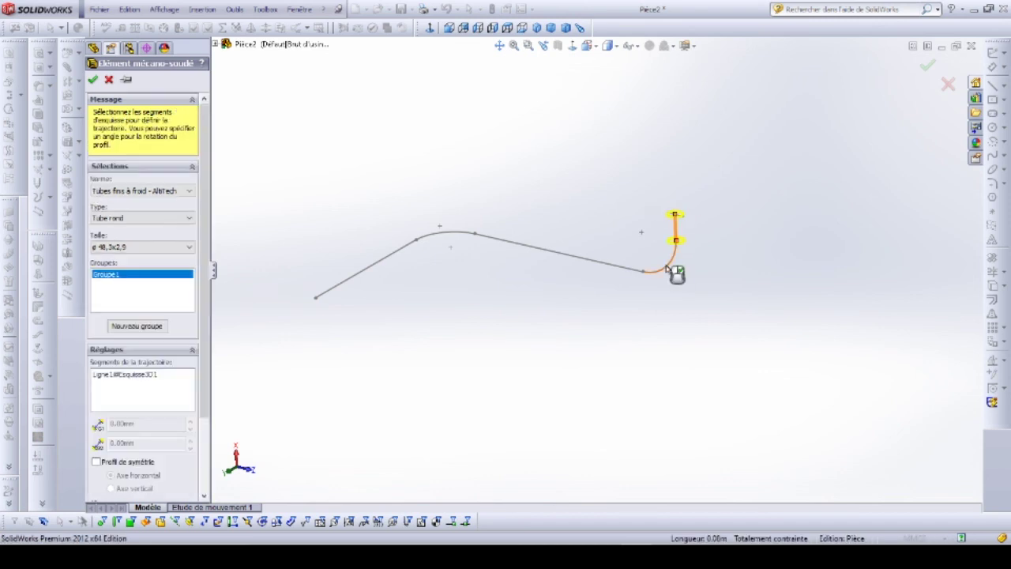
click(597, 262)
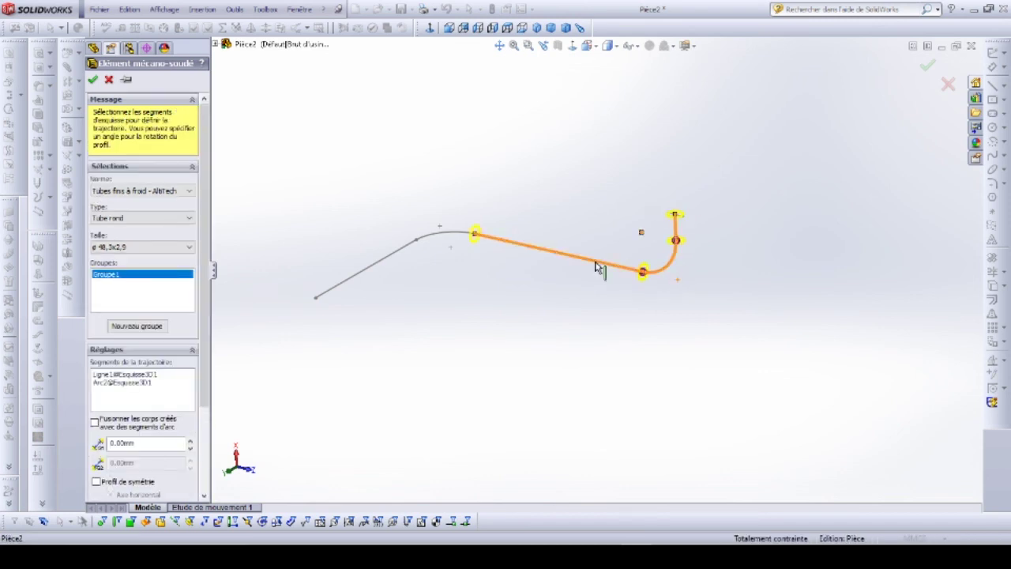
click(447, 235)
click(400, 251)
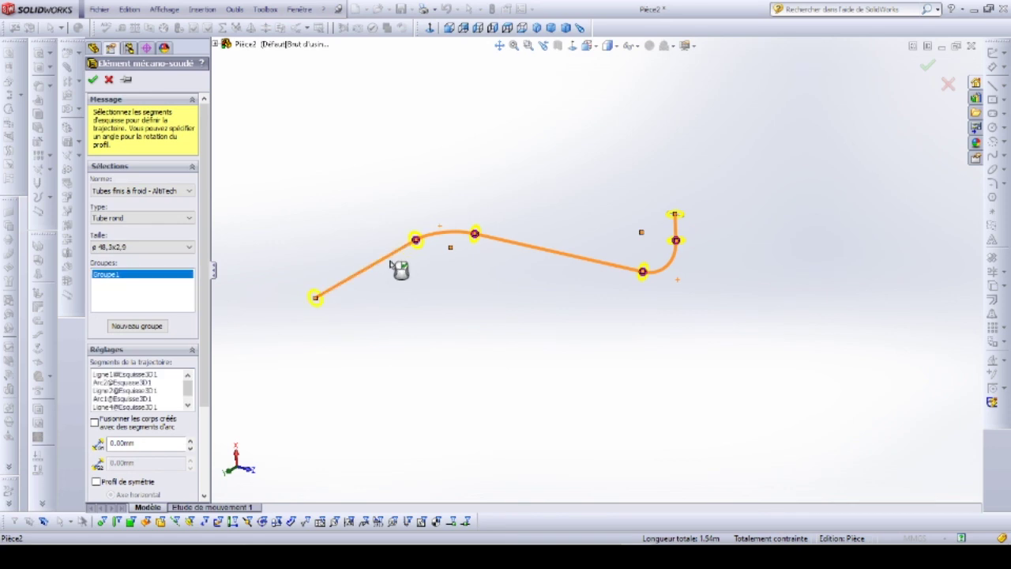
click(94, 80)
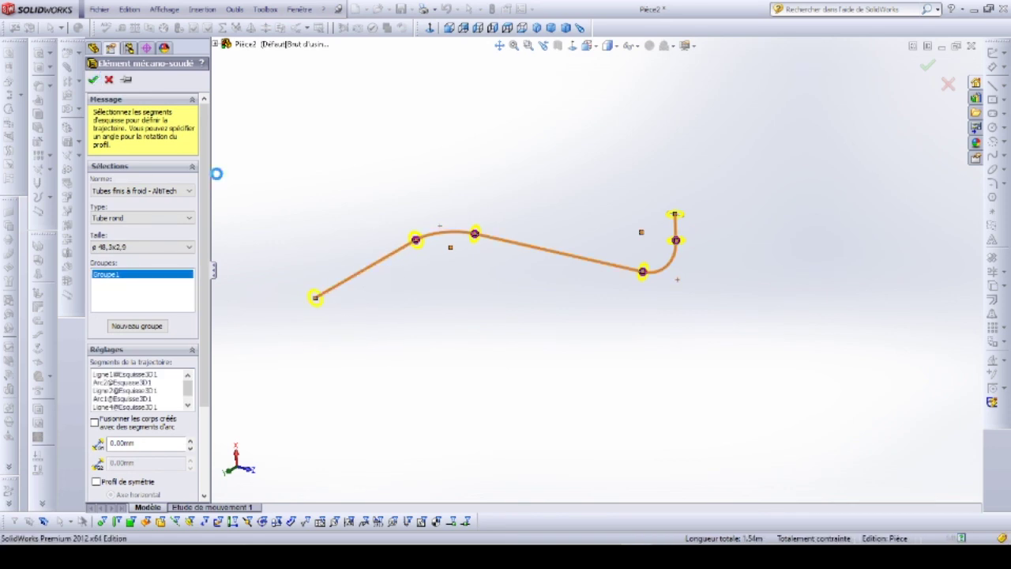
- Orbit and zoom around the finished bent round tube to inspect it
middle_drag(471, 235, 400, 269)
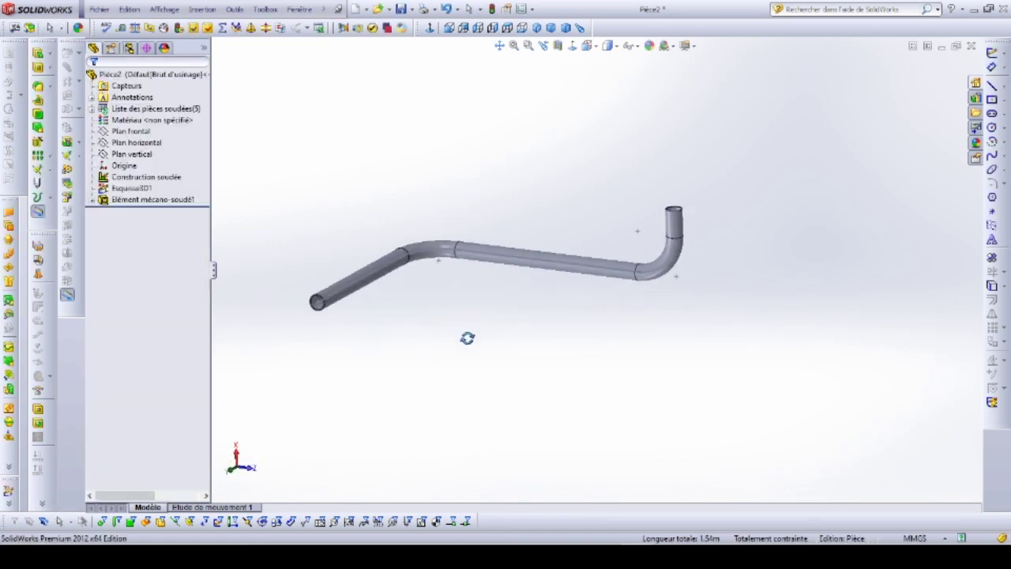
scroll(609, 327, down, 3)
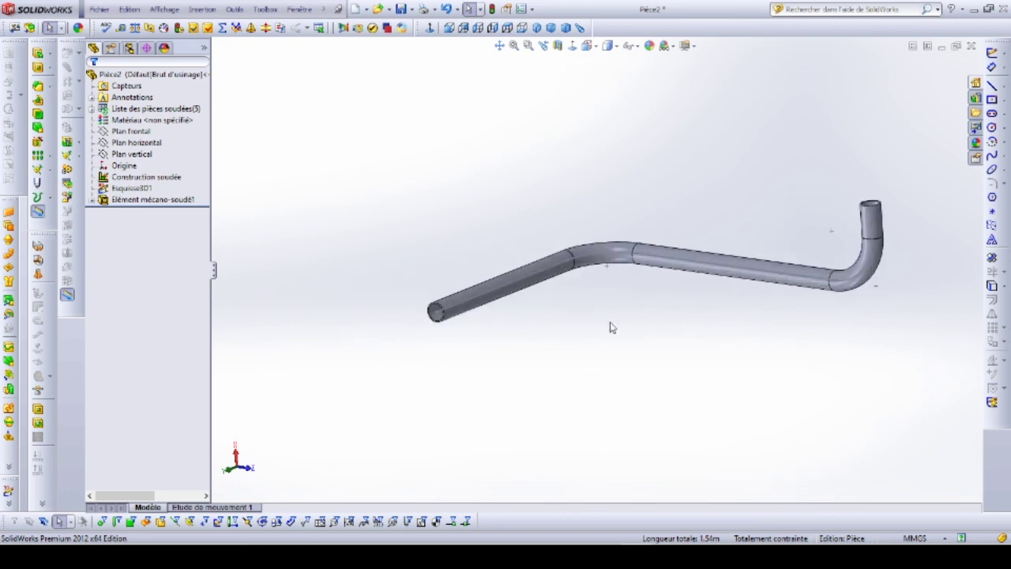
scroll(666, 323, down, 3)
mouse_move(666, 323)
middle_down()
mouse_move(648, 302)
mouse_move(797, 308)
middle_up()
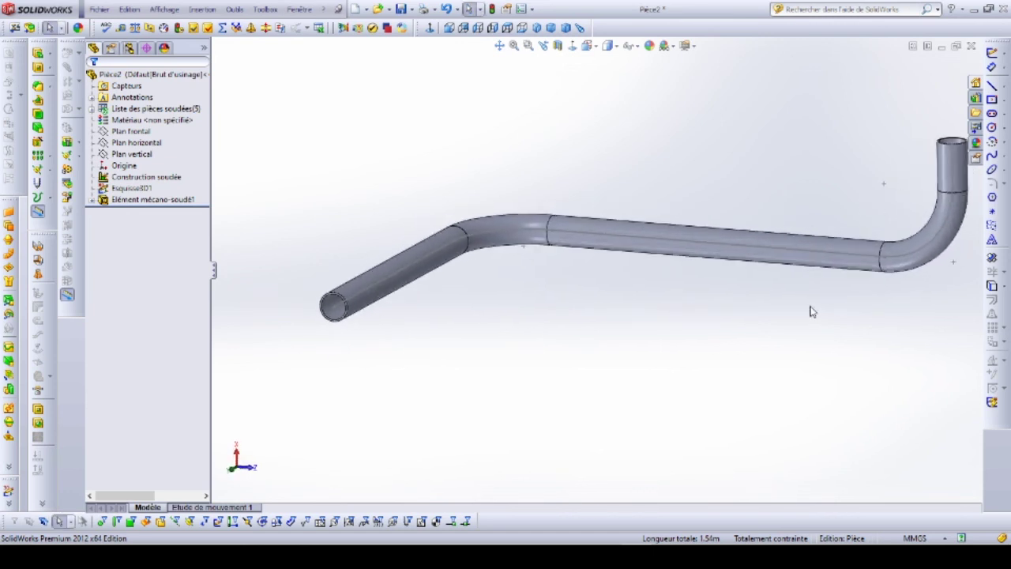